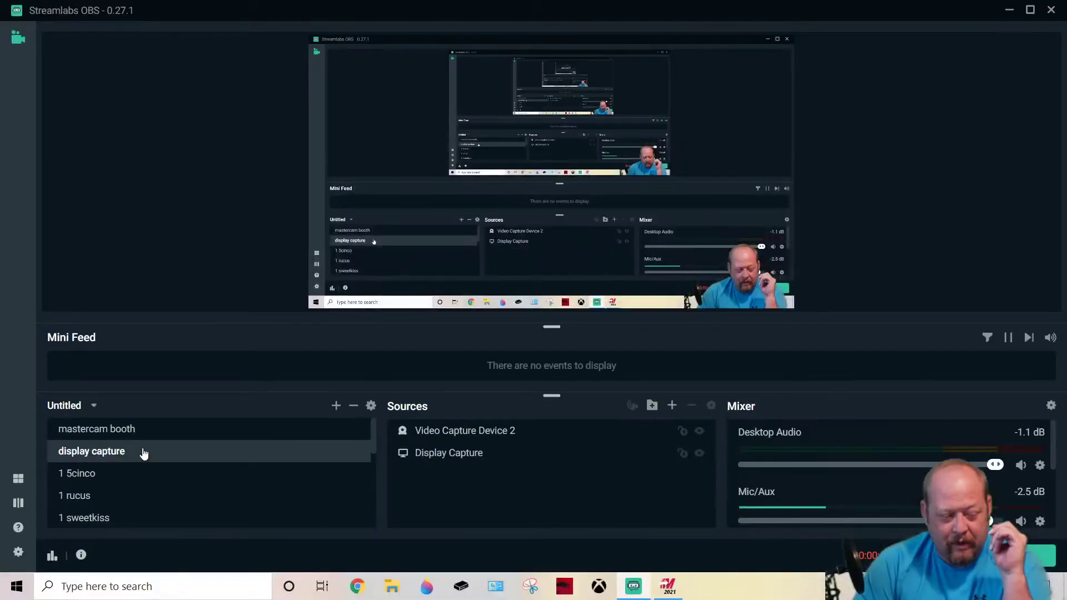
Minimize Streamlabs OBS and bring the Mastercam stepped pyramid project to the front.
{"action": "left_click", "coordinate": [1008, 10]}
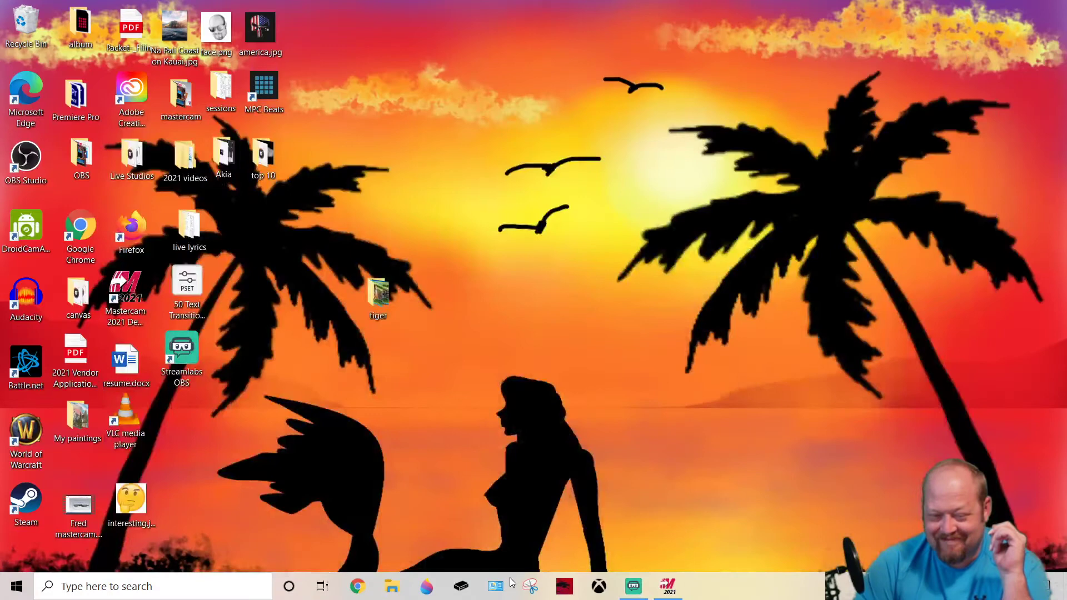
{"action": "left_click", "coordinate": [669, 588]}
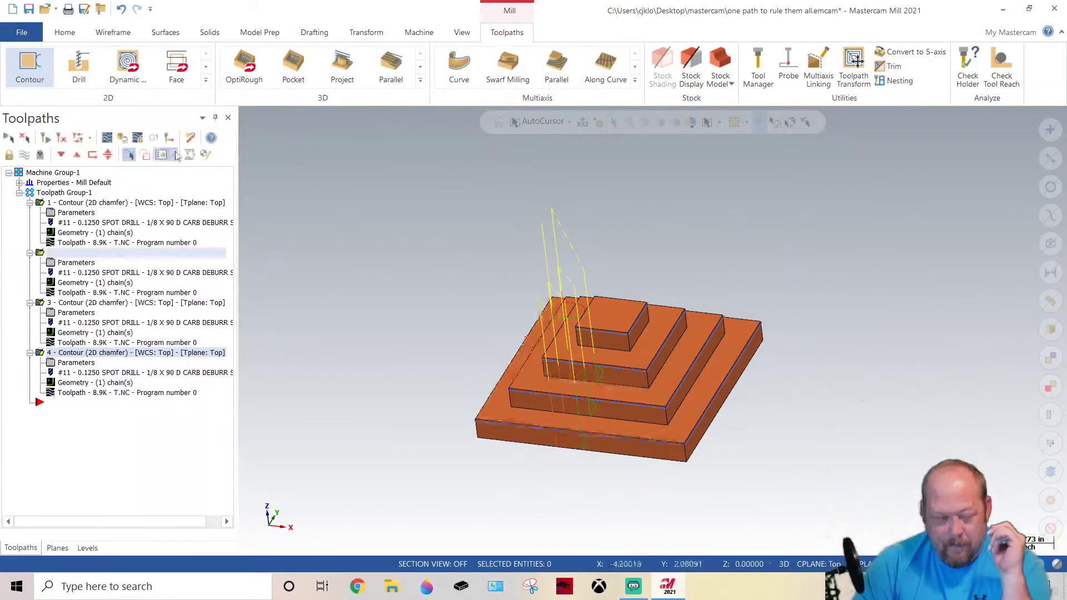
{"action": "left_click", "coordinate": [85, 204]}
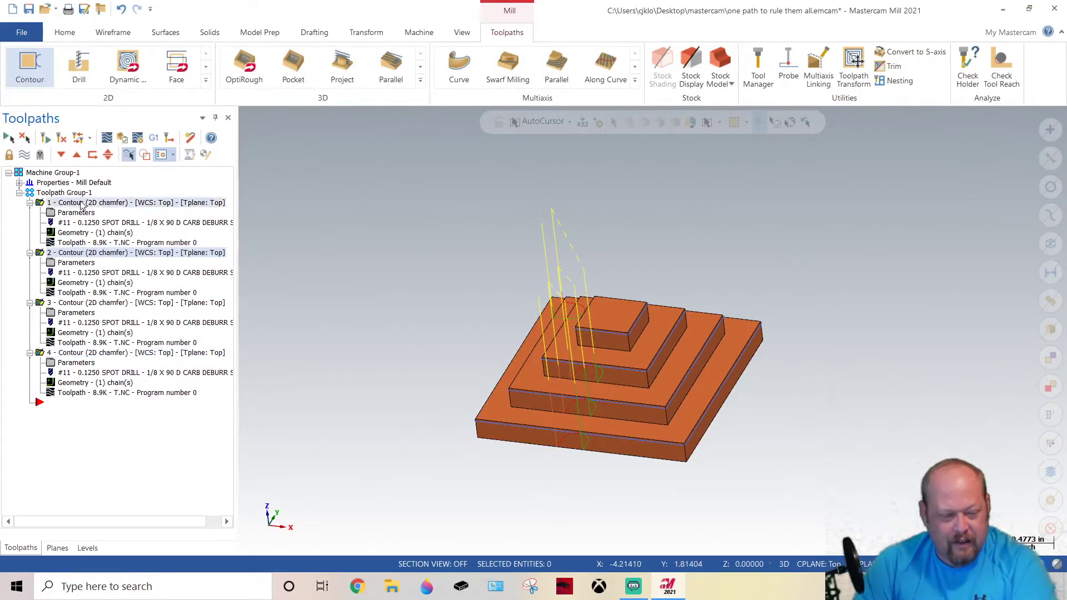
{"action": "left_click", "coordinate": [634, 586]}
{"action": "left_click", "coordinate": [634, 586]}
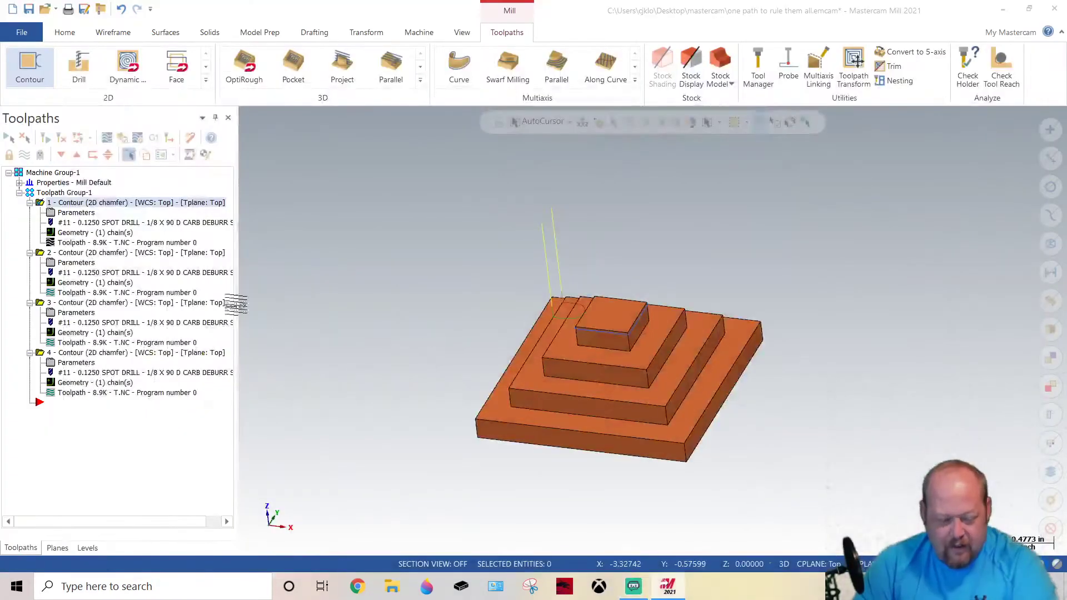
{"action": "left_click", "coordinate": [84, 253]}
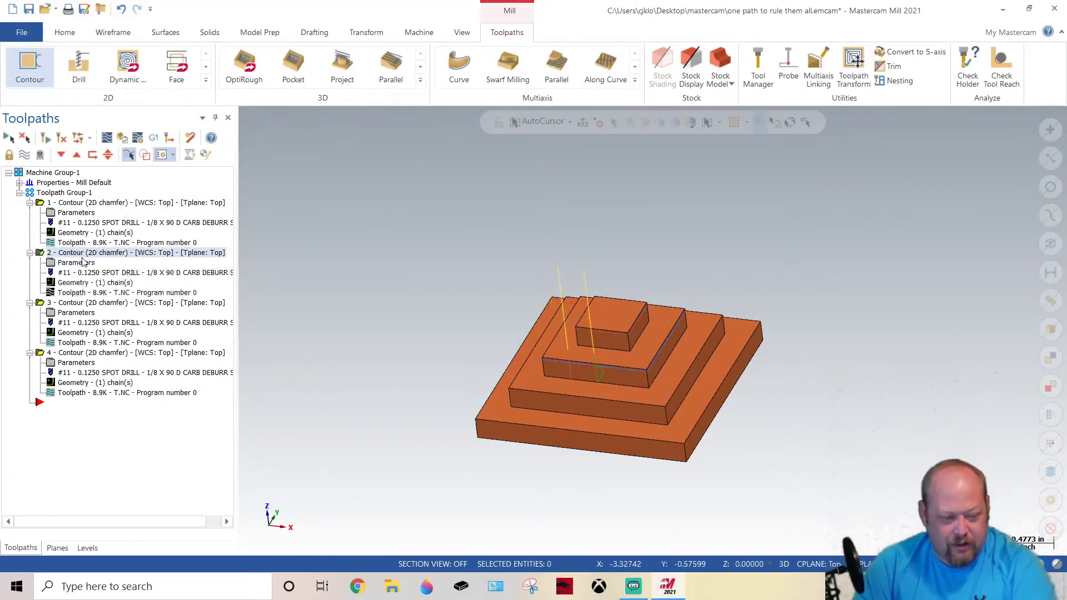
{"action": "left_click", "coordinate": [72, 303]}
{"action": "left_click", "coordinate": [75, 354]}
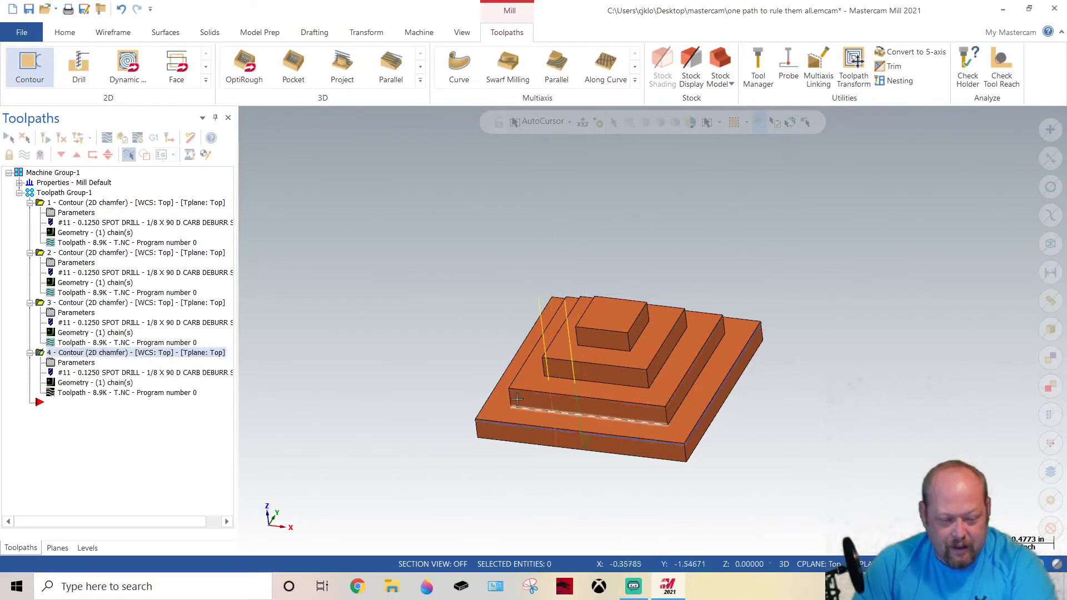
{"action": "middle_click_drag", "start_coordinate": [511, 383], "coordinate": [565, 483]}
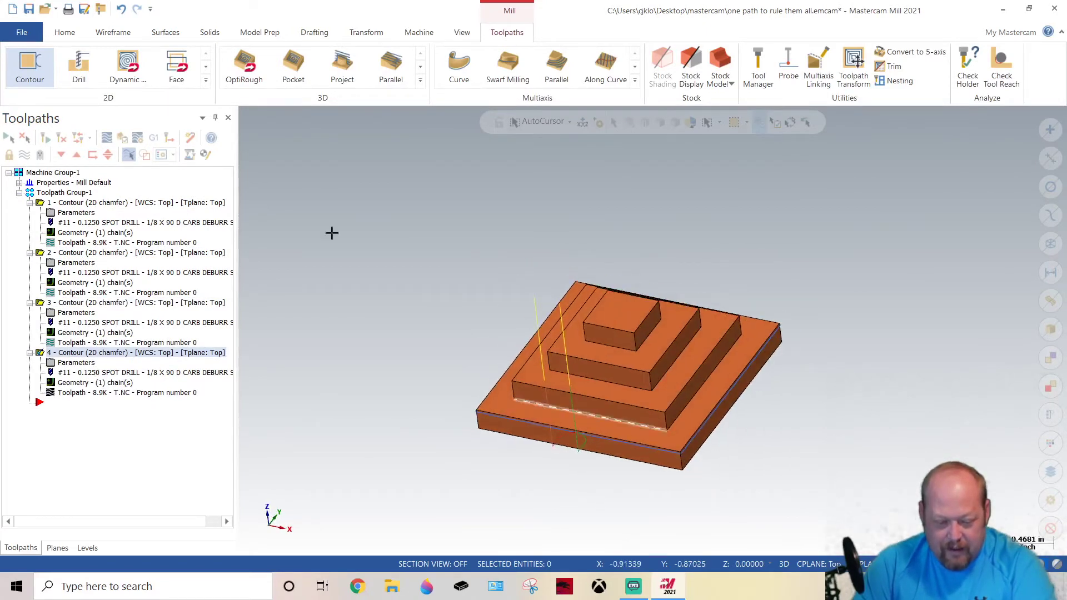
{"action": "left_click", "coordinate": [53, 203]}
{"action": "left_click", "coordinate": [88, 253]}
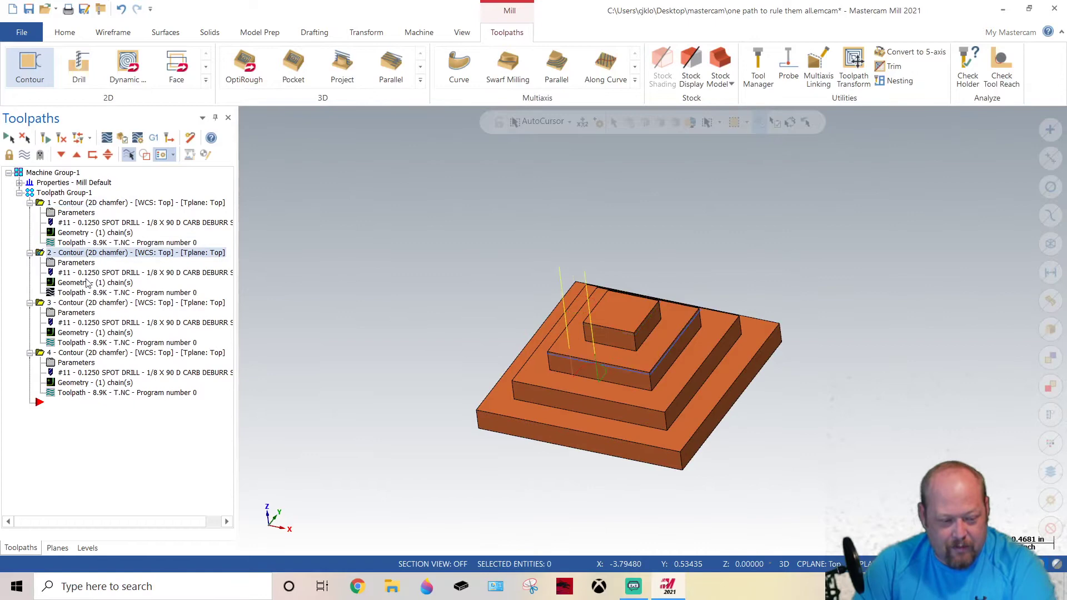
{"action": "left_click", "coordinate": [83, 305]}
{"action": "left_click", "coordinate": [87, 355]}
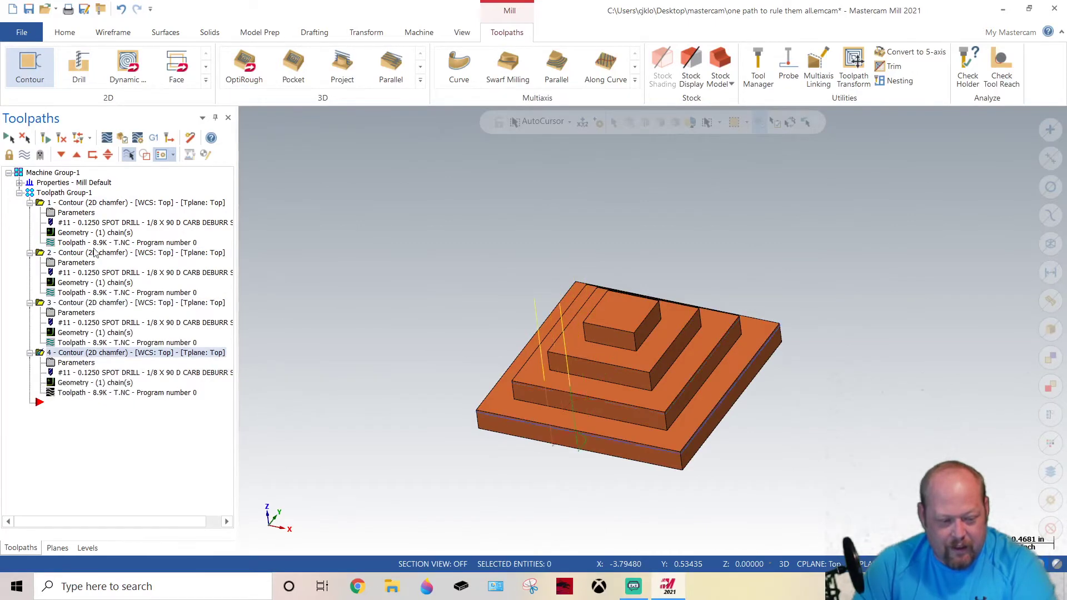
{"action": "left_click", "coordinate": [109, 204]}
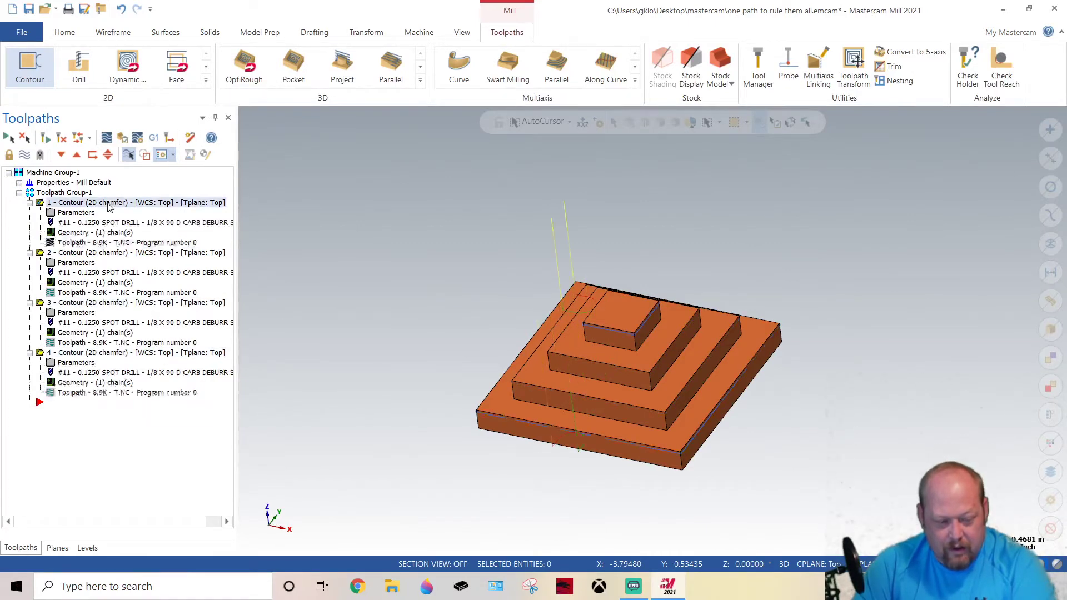
{"action": "left_click", "coordinate": [107, 253]}
{"action": "left_click", "coordinate": [109, 304]}
{"action": "left_click", "coordinate": [111, 354]}
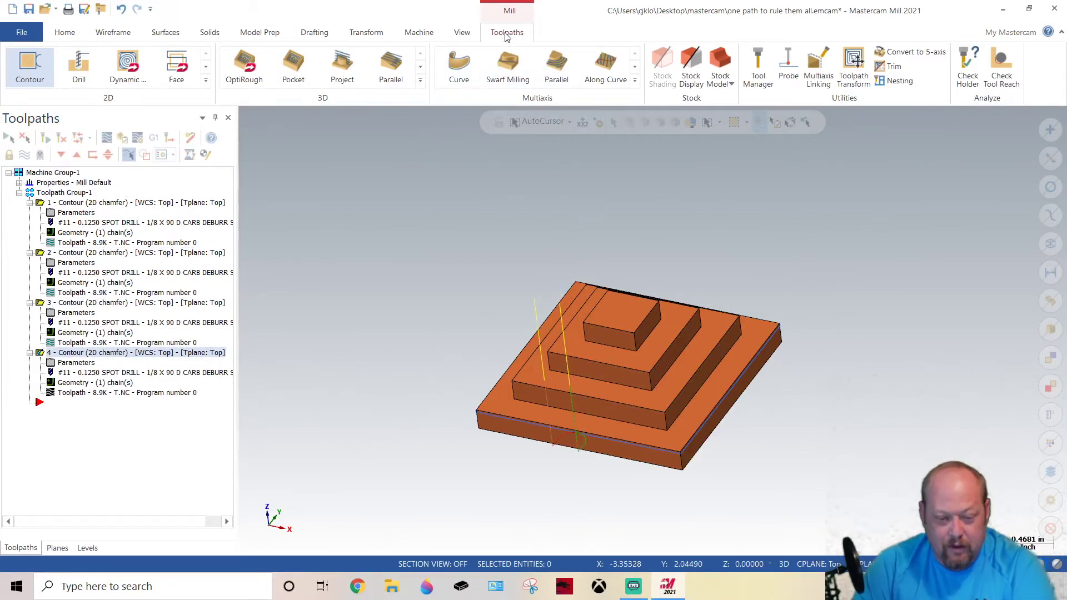
Create a contour toolpath chaining the top, second, third and base step edges, and show its Tool settings.
{"action": "left_click", "coordinate": [30, 66]}
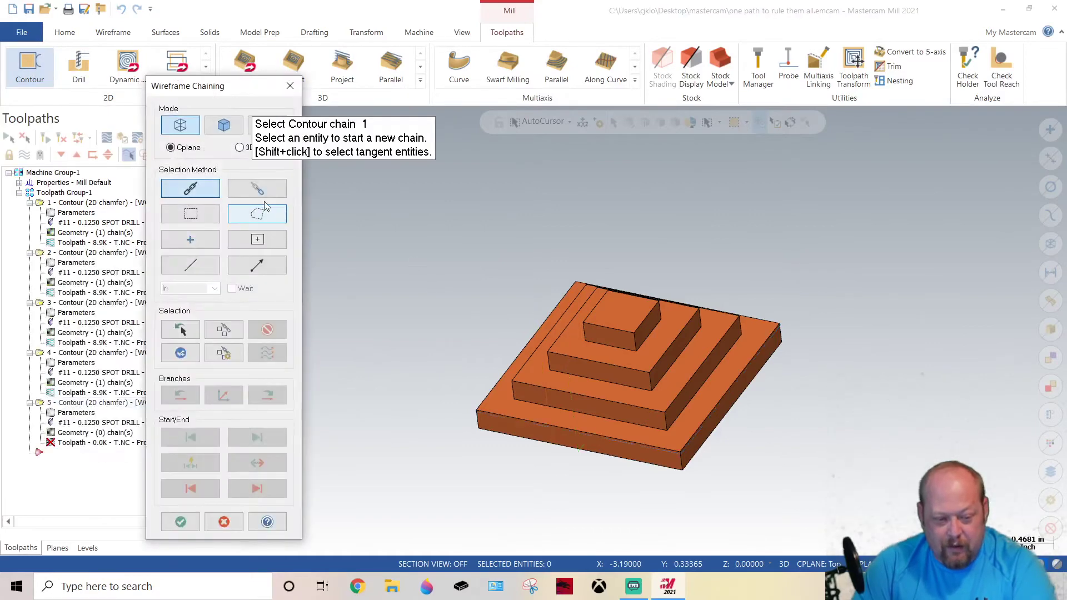
{"action": "scroll", "coordinate": [707, 475], "scroll_direction": "up", "scroll_amount": 1}
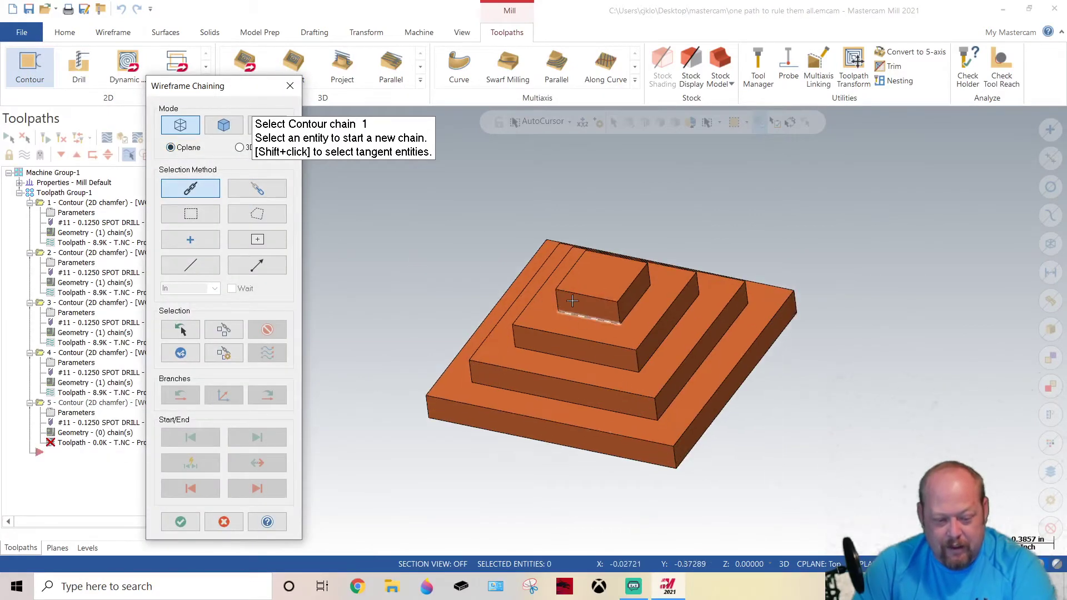
{"action": "left_click", "coordinate": [599, 299]}
{"action": "left_click", "coordinate": [620, 346]}
{"action": "left_click", "coordinate": [623, 391]}
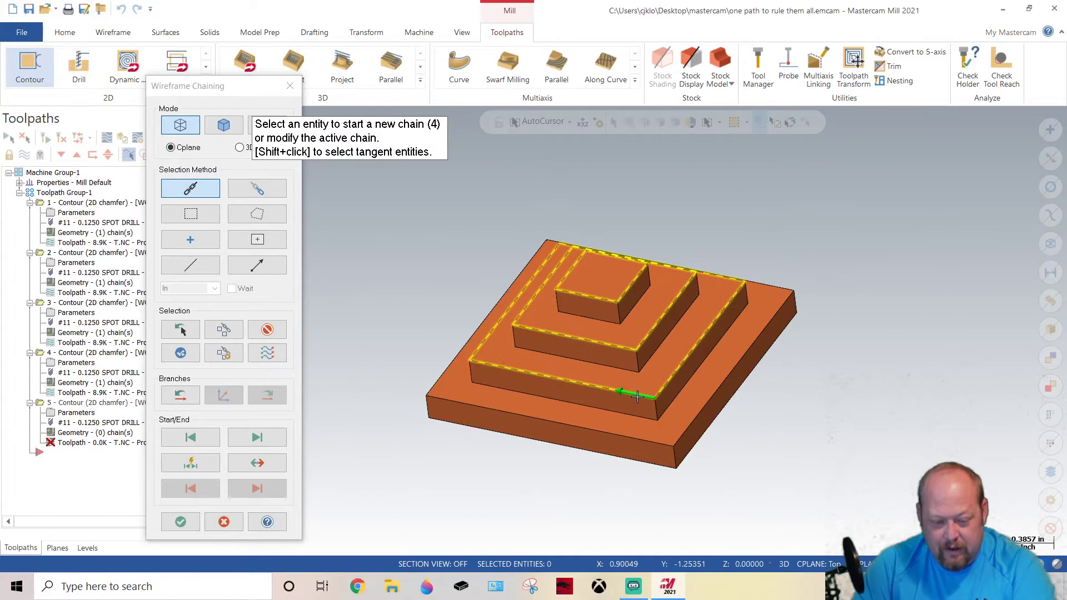
{"action": "left_click", "coordinate": [653, 441]}
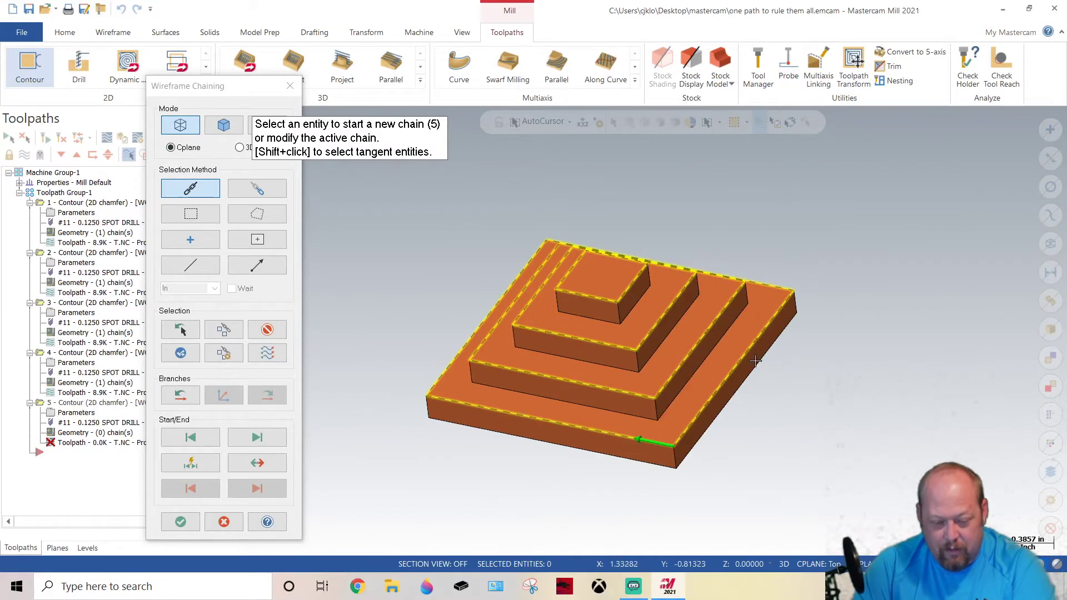
{"action": "left_click", "coordinate": [180, 521]}
{"action": "left_click", "coordinate": [177, 138]}
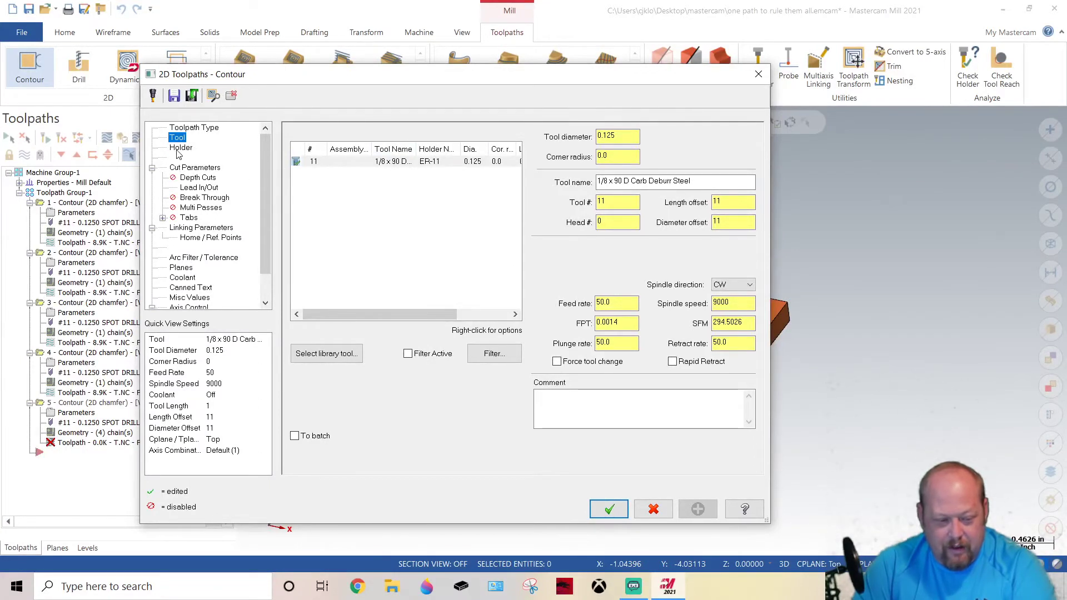
Keep the 2D chamfer contour type, set compensation to Wear, and save the settings to the library.
{"action": "left_click", "coordinate": [189, 168]}
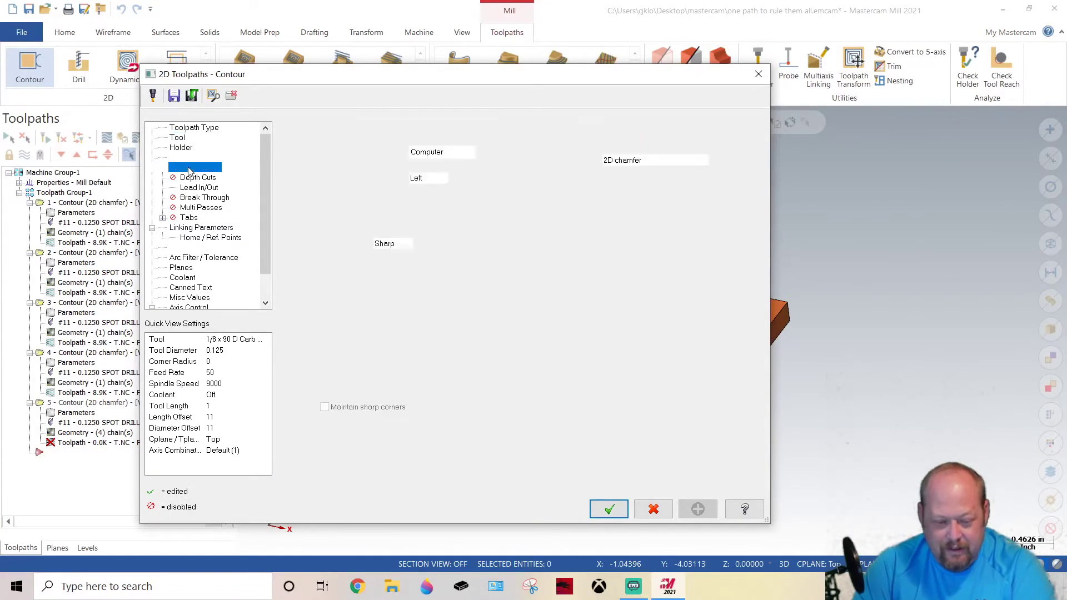
{"action": "left_click", "coordinate": [637, 161]}
{"action": "left_click", "coordinate": [628, 178]}
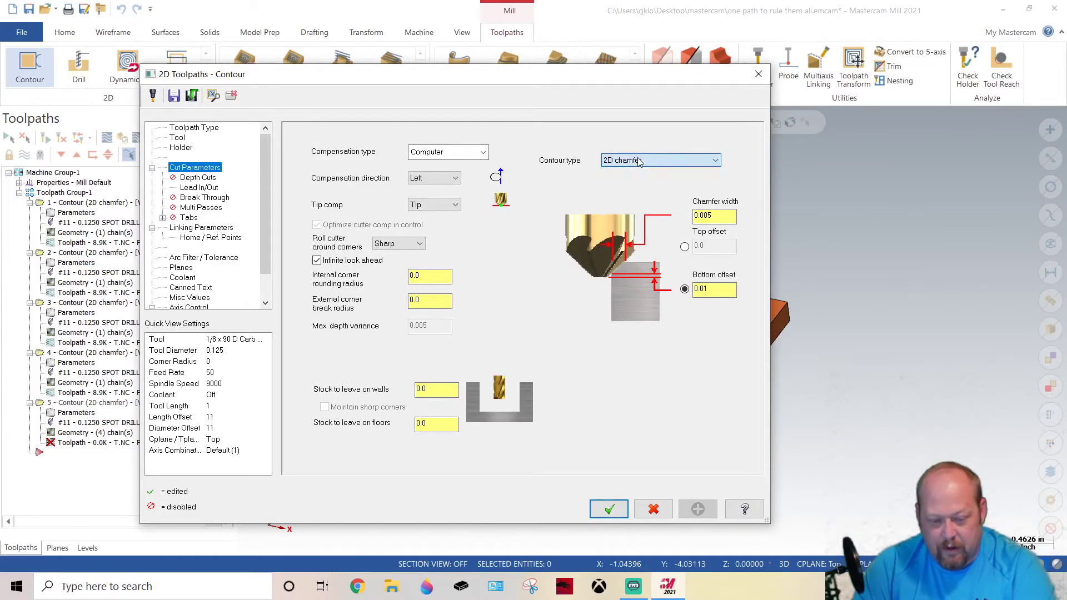
{"action": "left_click", "coordinate": [463, 154]}
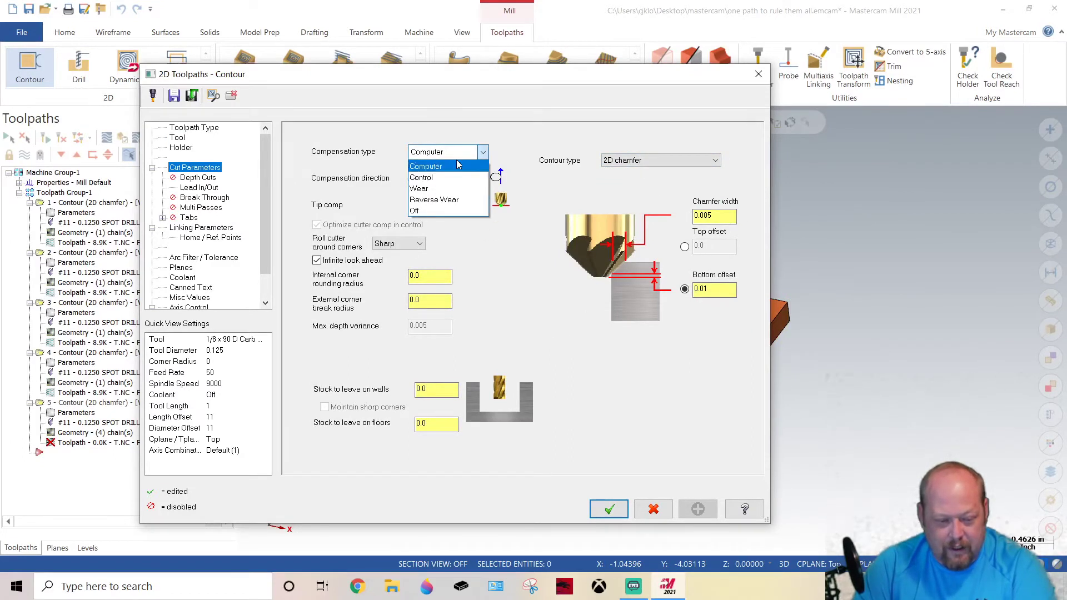
{"action": "left_click", "coordinate": [429, 183]}
{"action": "left_click", "coordinate": [175, 97]}
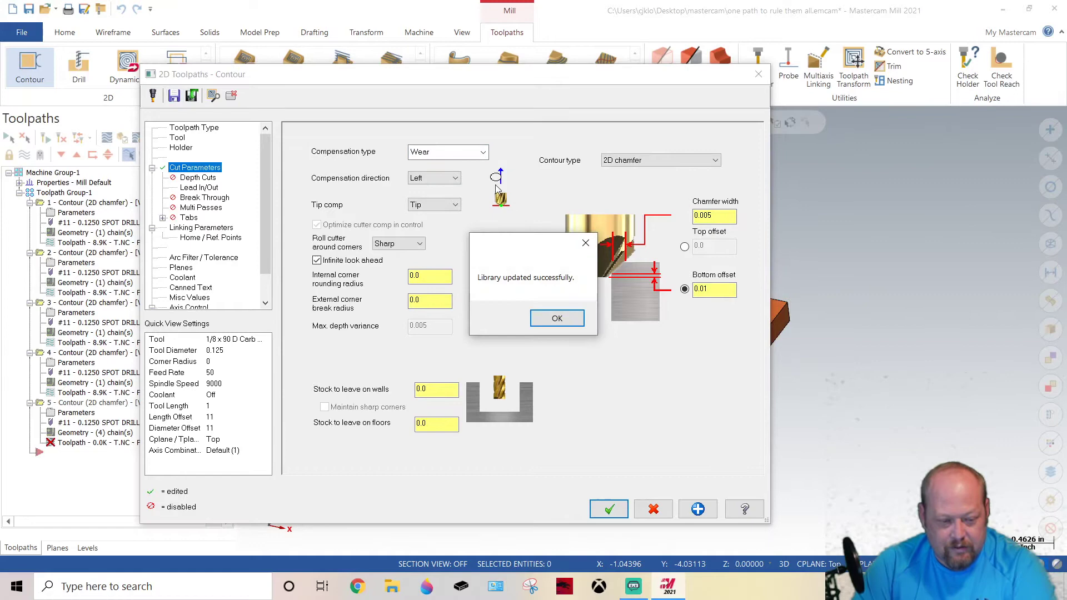
{"action": "left_click", "coordinate": [557, 321]}
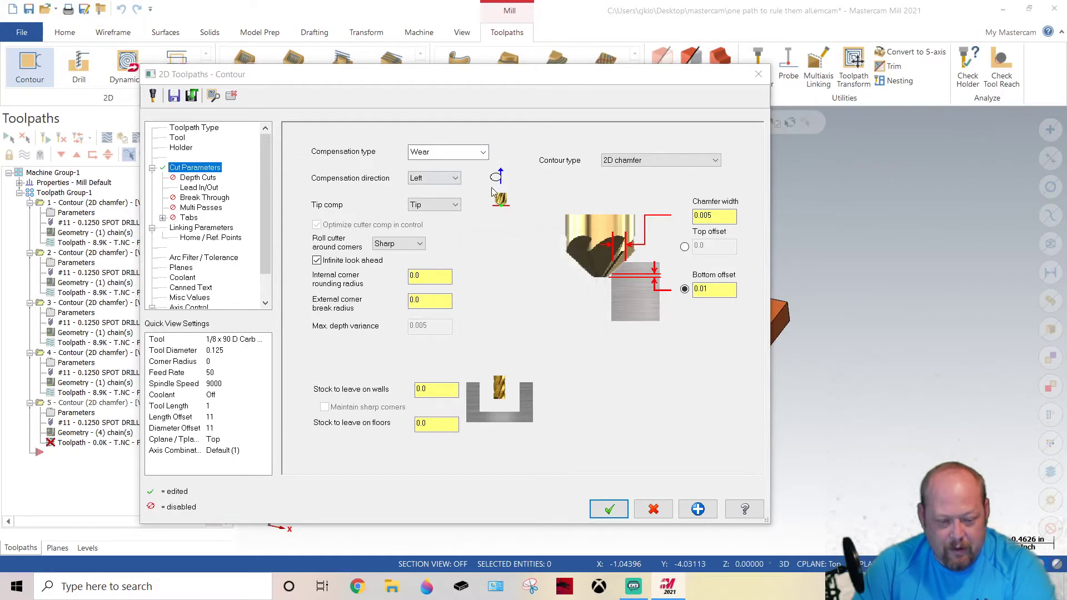
Review the Lead In/Out and Linking Parameters pages, then generate toolpath 5.
{"action": "left_click", "coordinate": [200, 189]}
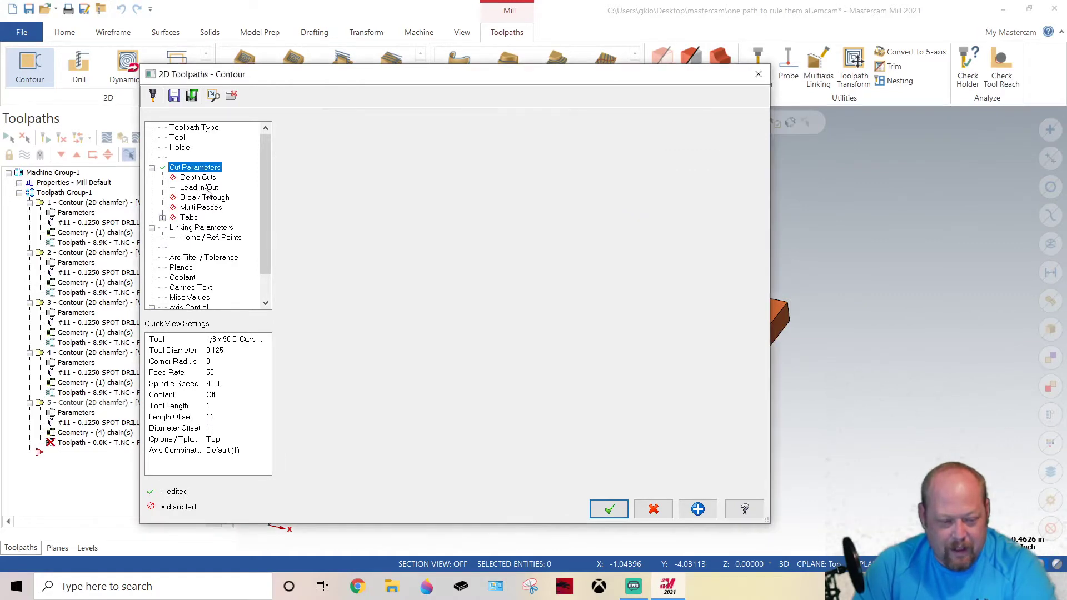
{"action": "left_click", "coordinate": [201, 228]}
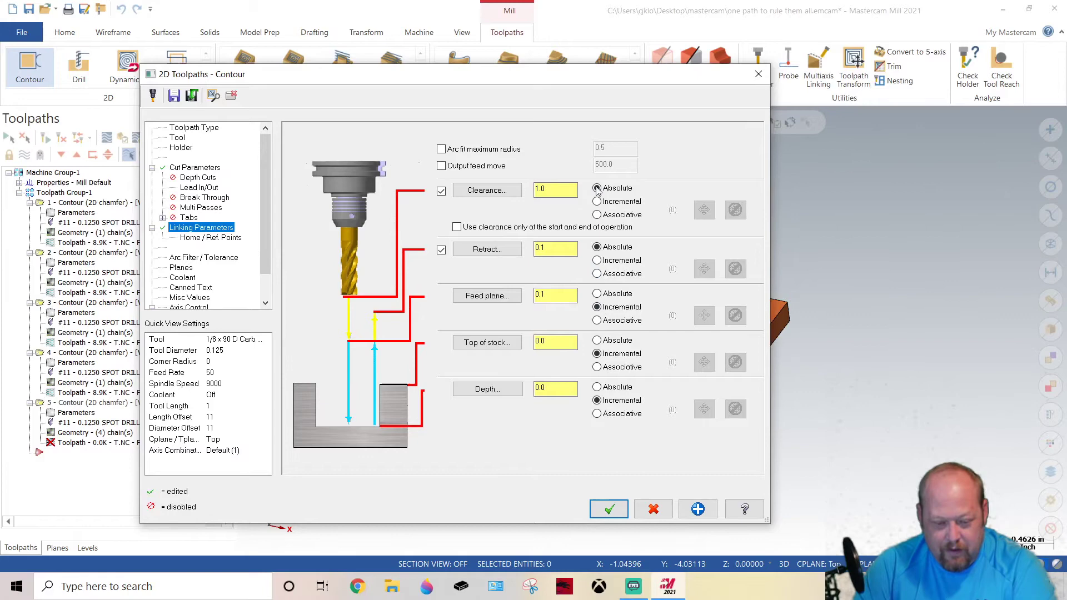
{"action": "left_click", "coordinate": [607, 517]}
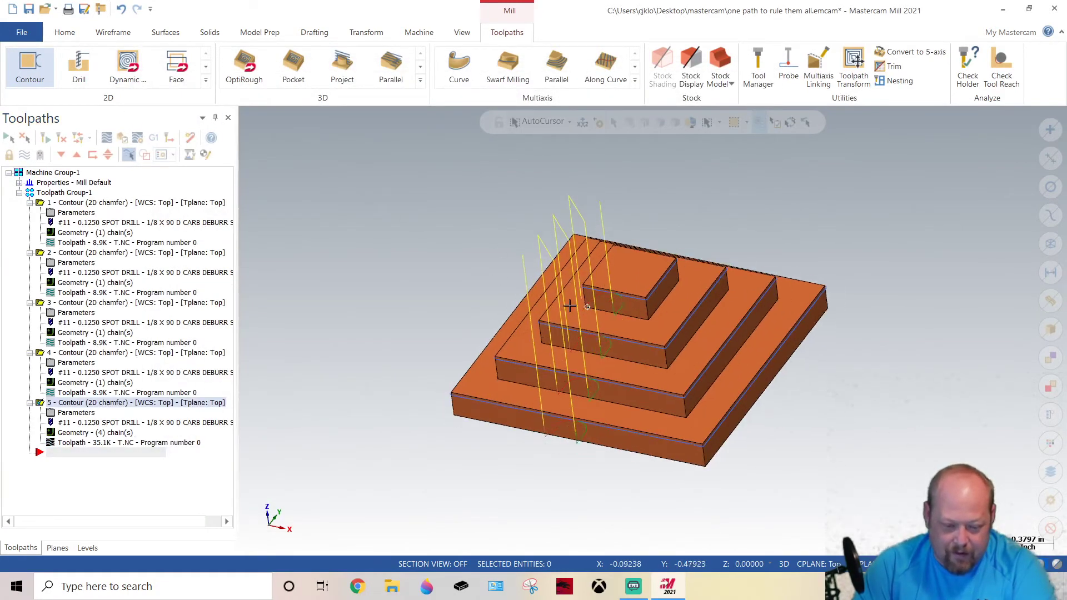
Backplot toolpath 5 from an orbited view of the pyramid.
{"action": "middle_click_drag", "start_coordinate": [608, 362], "coordinate": [415, 271]}
{"action": "middle_click_drag", "start_coordinate": [333, 229], "coordinate": [498, 334]}
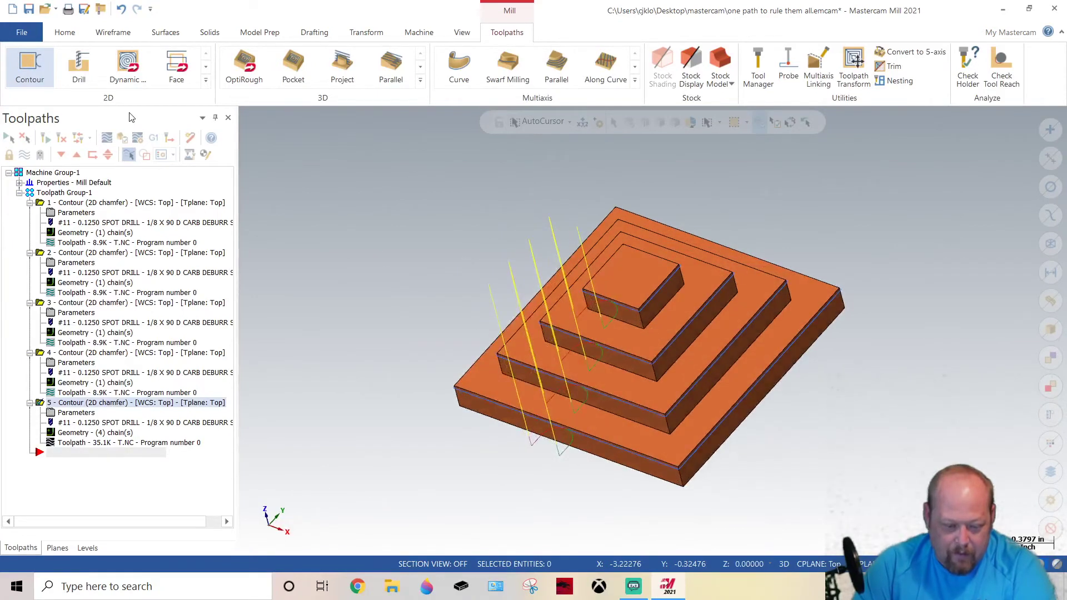
{"action": "left_click", "coordinate": [108, 137]}
{"action": "left_click", "coordinate": [246, 115]}
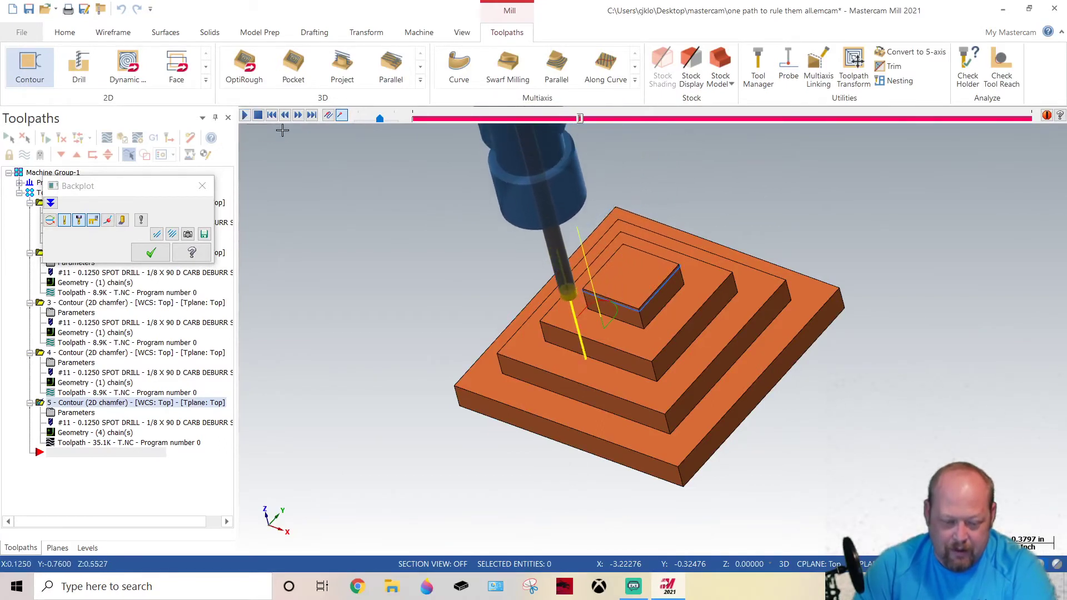
{"action": "left_click", "coordinate": [203, 185]}
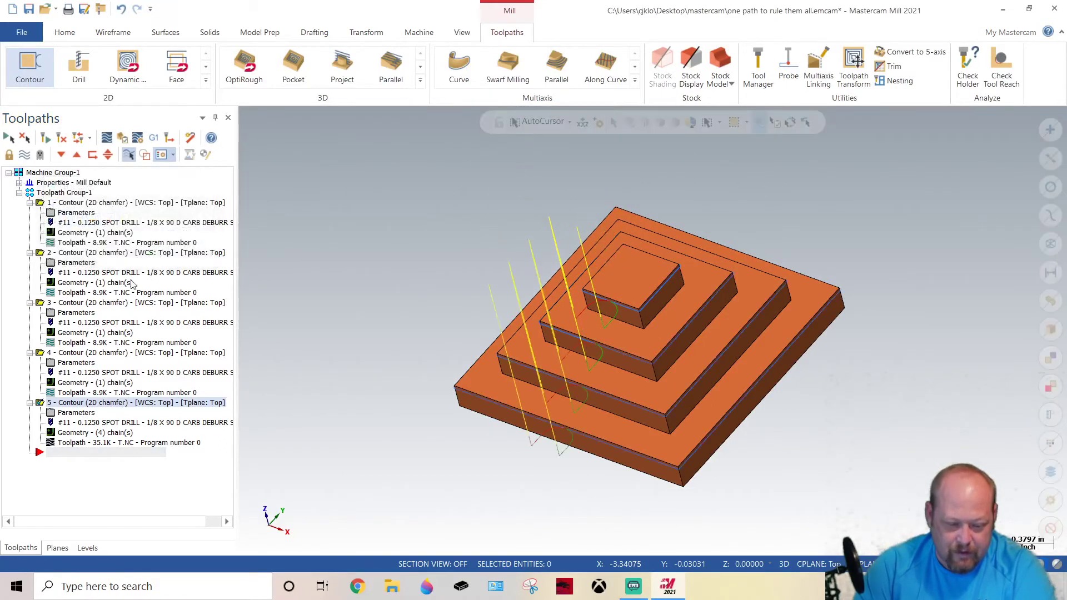
Enable 'Use clearance only at start and end' in Linking Parameters and regenerate toolpath 5.
{"action": "left_click", "coordinate": [76, 412]}
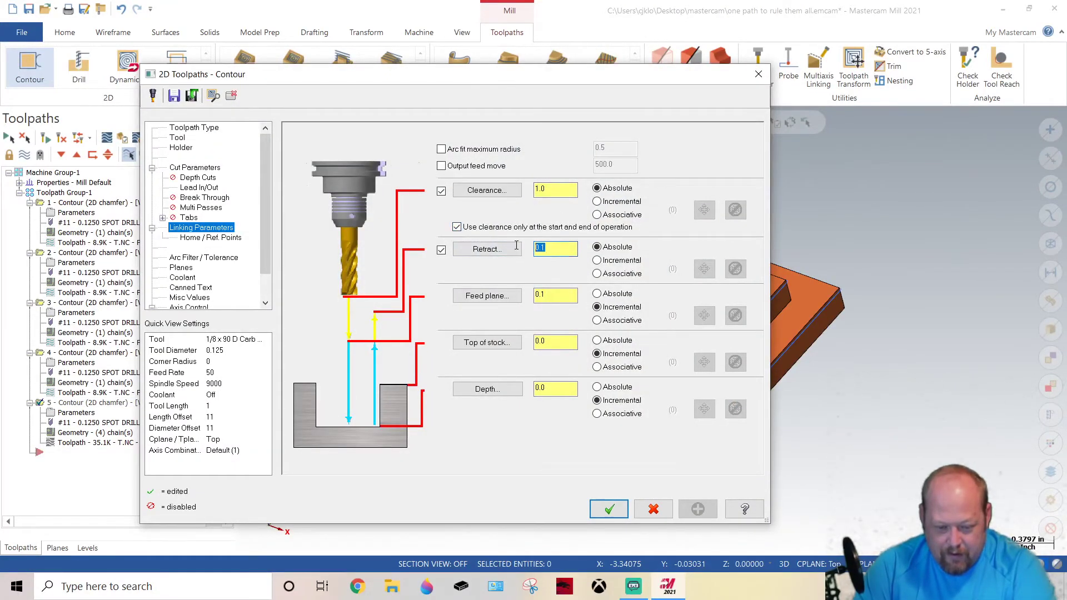
{"action": "left_click", "coordinate": [609, 509]}
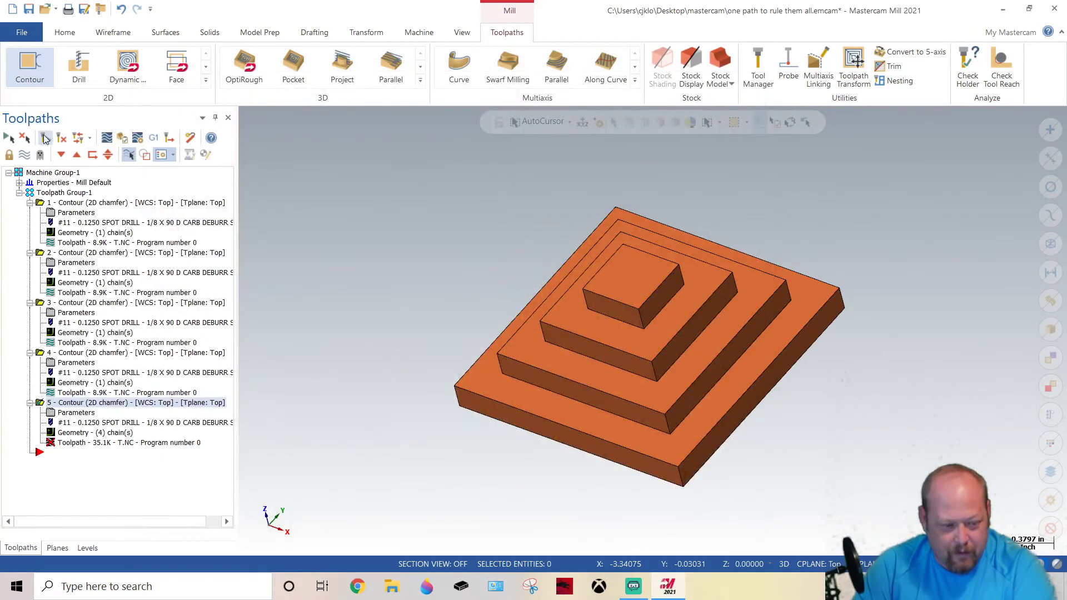
{"action": "left_click", "coordinate": [45, 139]}
Backplot the regenerated toolpath 5 to confirm it chamfers all four pyramid step edges.
{"action": "middle_click_drag", "start_coordinate": [455, 294], "coordinate": [505, 327]}
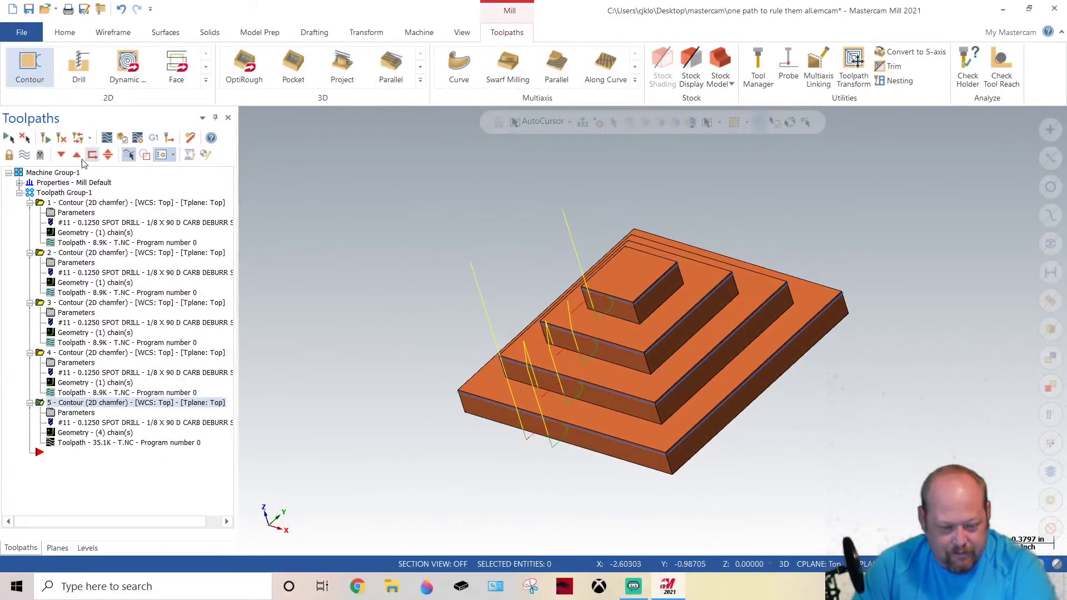
{"action": "left_click", "coordinate": [103, 140]}
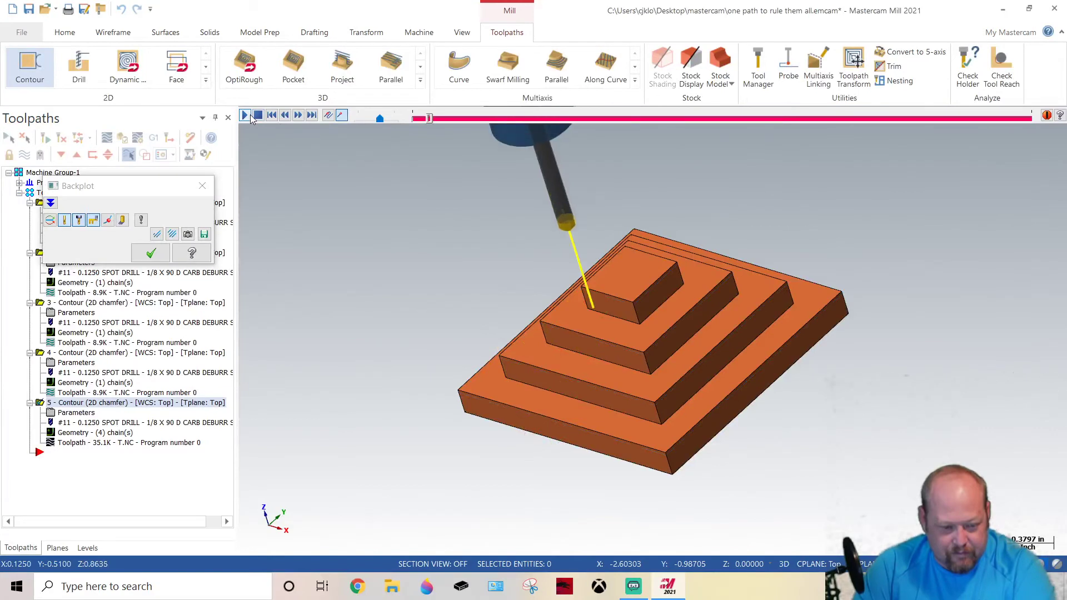
{"action": "left_click", "coordinate": [251, 116]}
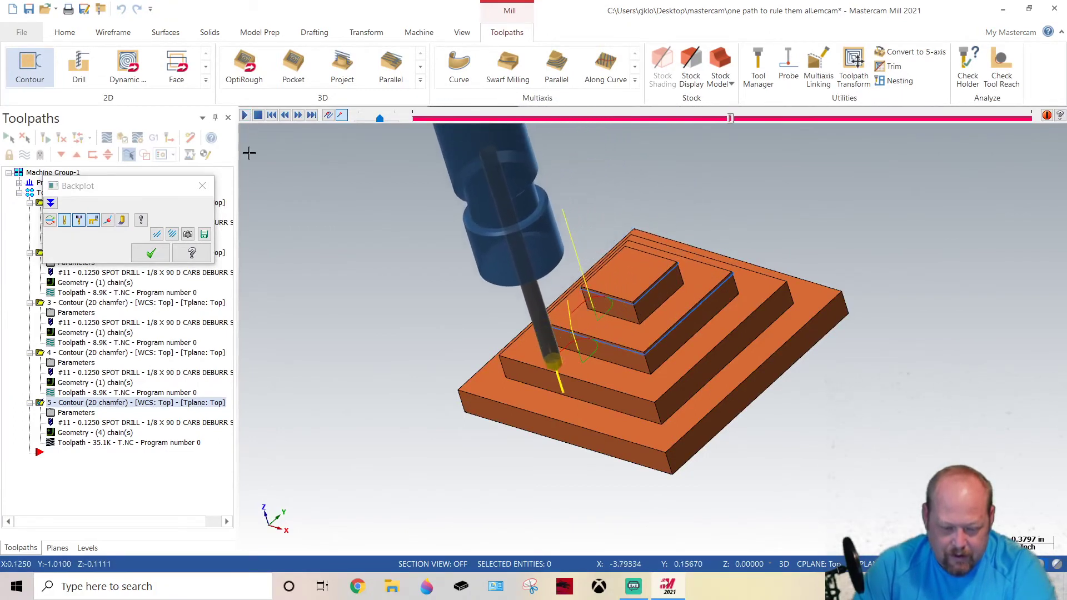
{"action": "left_click", "coordinate": [202, 185]}
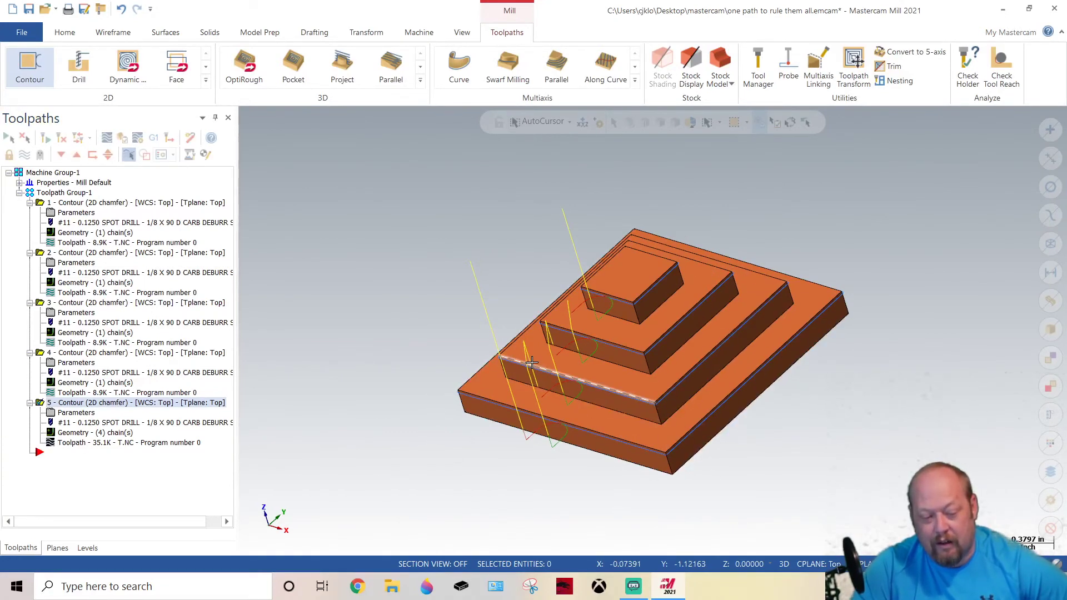
{"action": "middle_click_drag", "start_coordinate": [611, 389], "coordinate": [639, 392]}
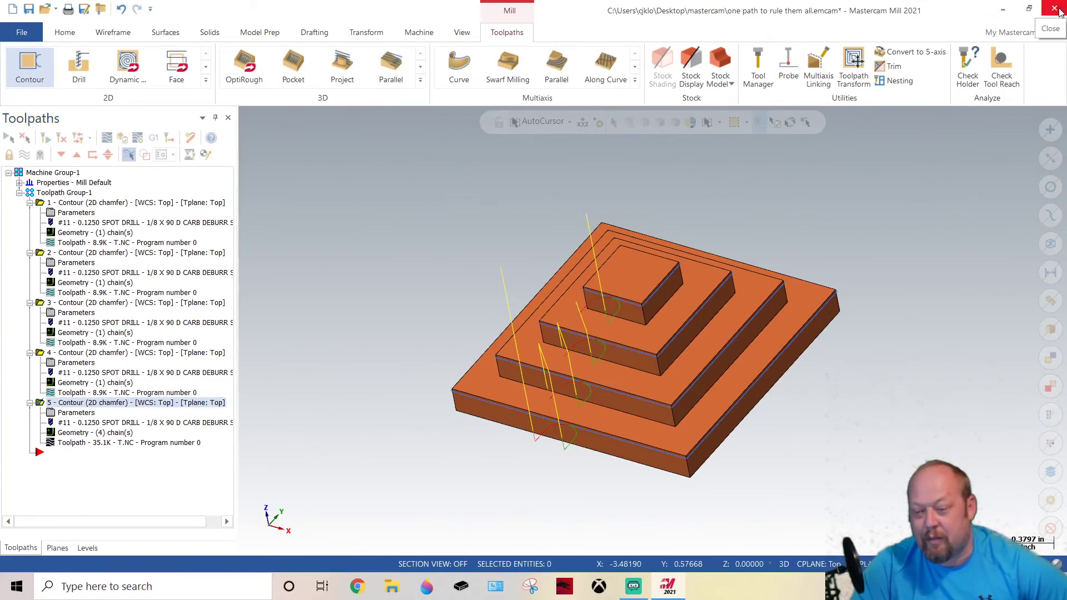
Minimize Mastercam and restore the Streamlabs OBS window.
{"action": "left_click", "coordinate": [668, 587]}
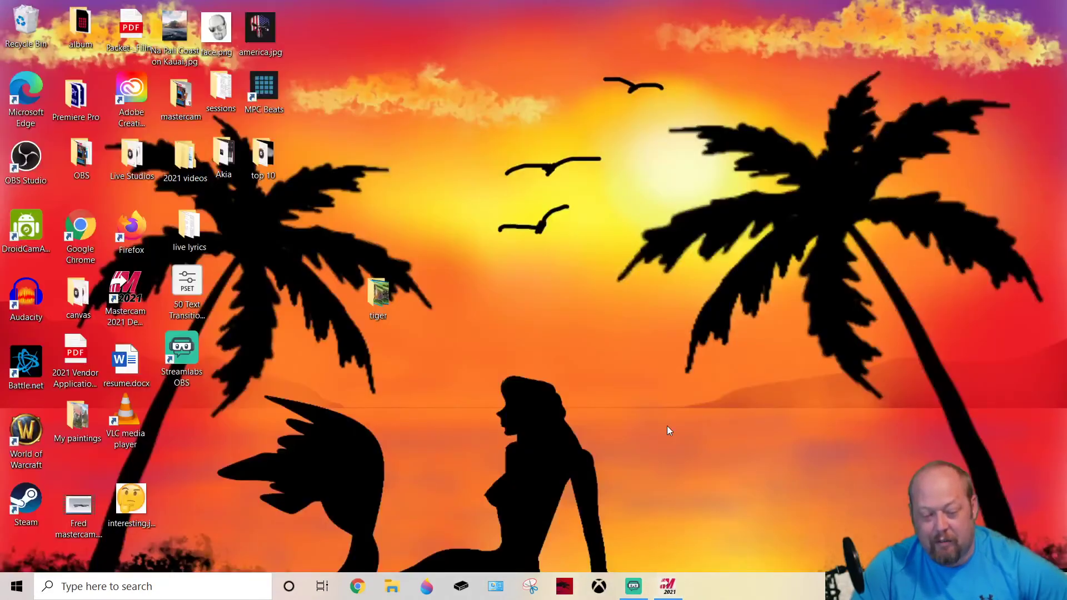
{"action": "left_click", "coordinate": [634, 587]}
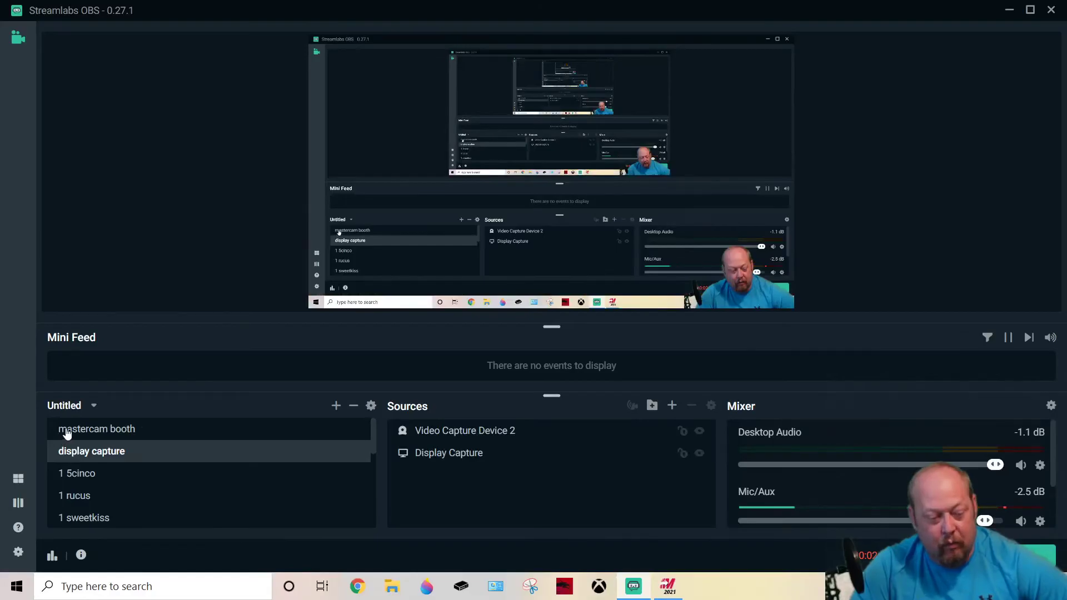